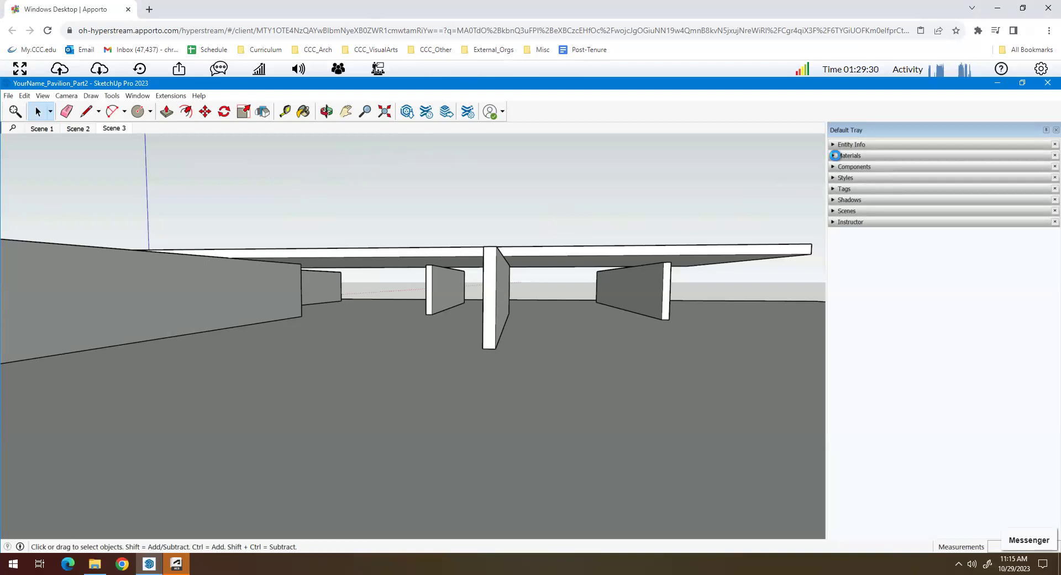
Choose the in-model Heather_Stripe2 material for editing and unlock the roof group.
click(834, 156)
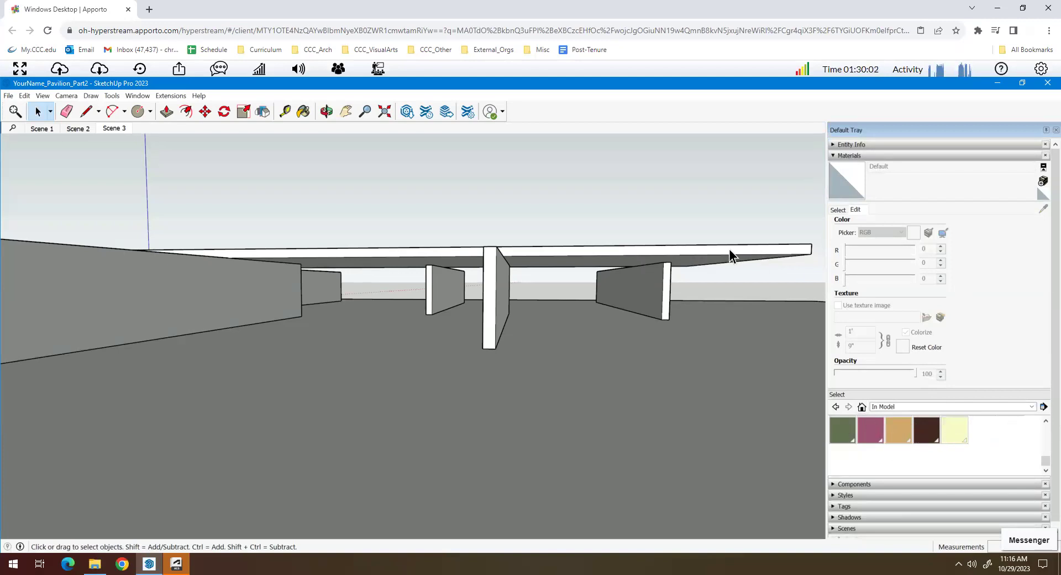
click(866, 440)
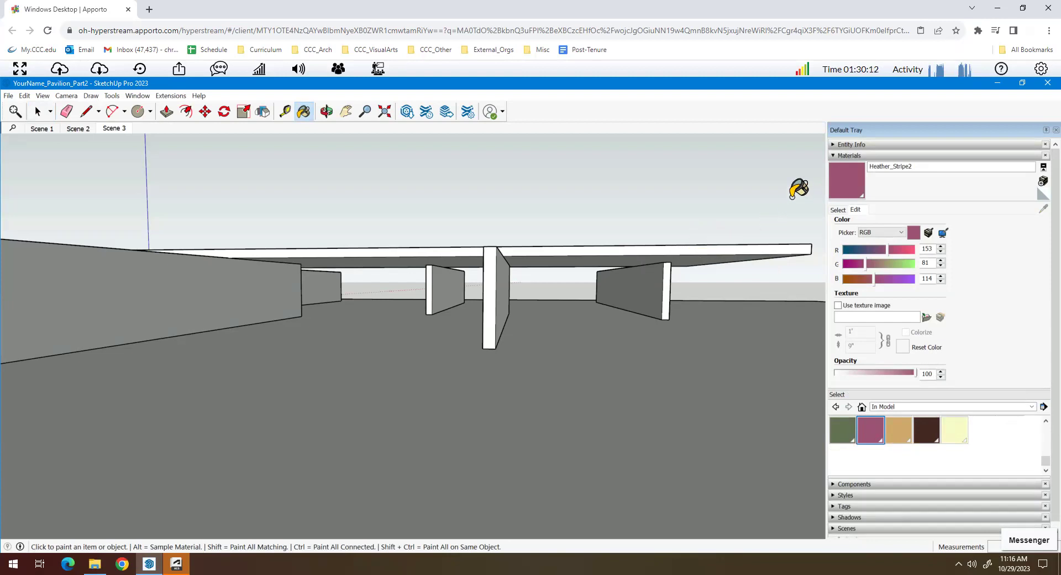
click(833, 146)
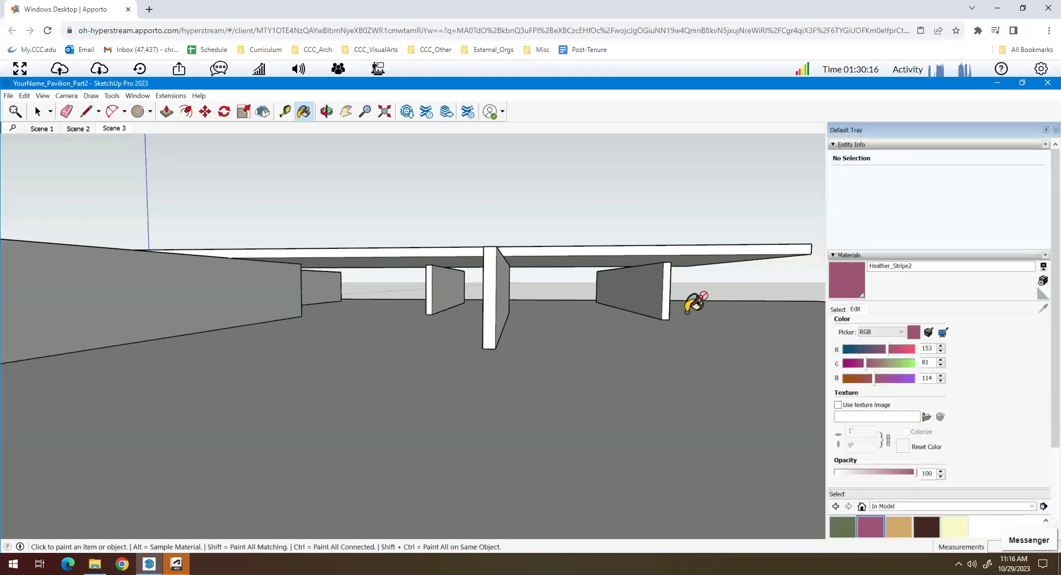
click(38, 111)
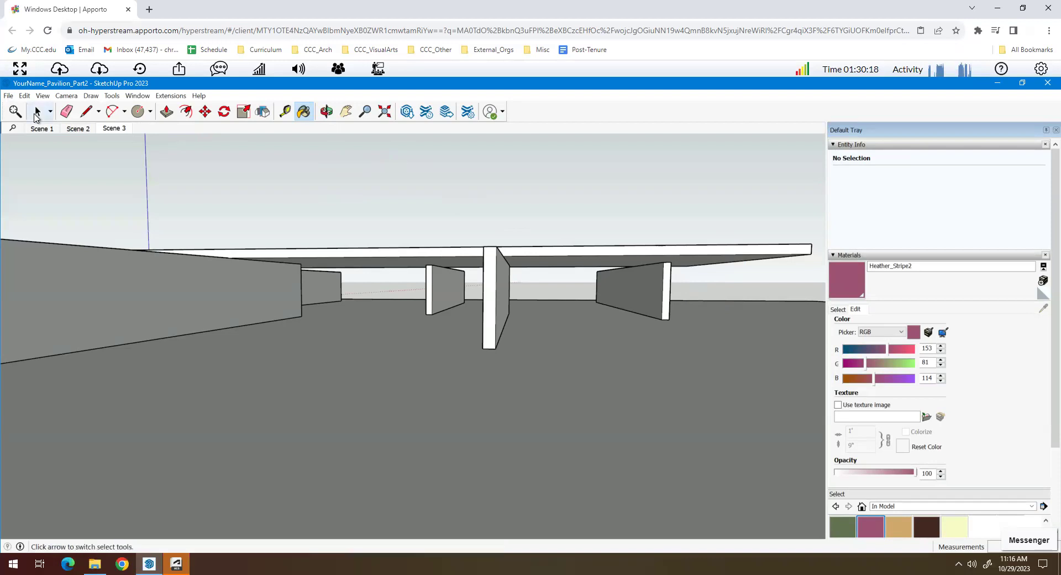
click(697, 270)
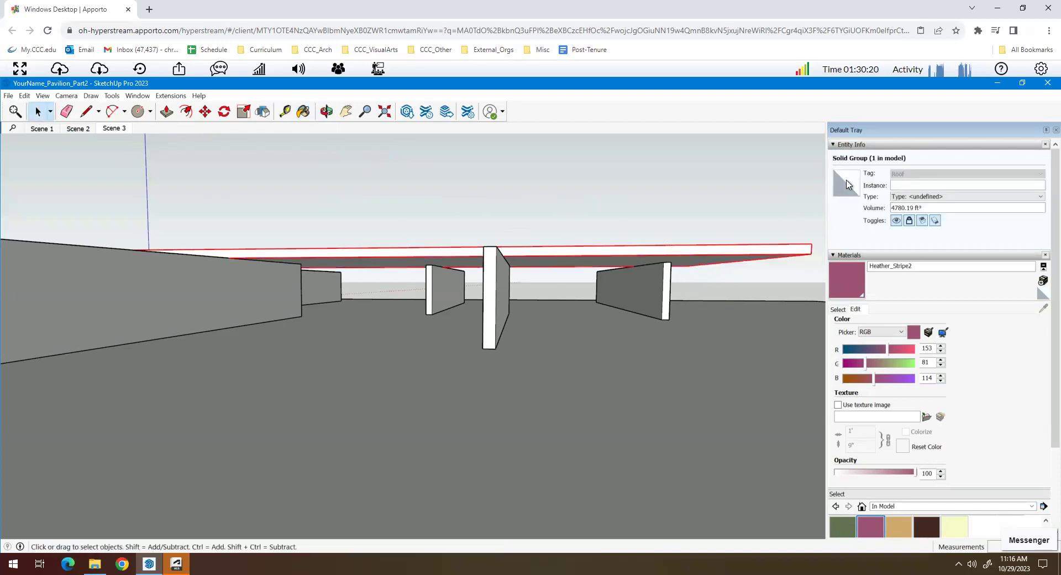
click(908, 221)
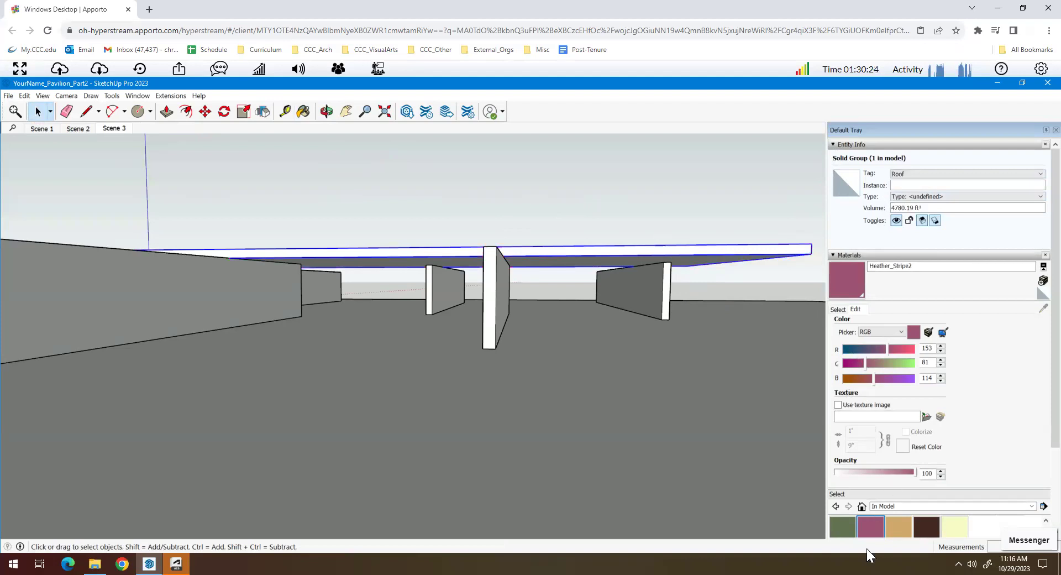
Try painting the roof group with the plain Heather_Stripe2 material and undo the paint.
key(b)
scroll(875, 539, down, 2)
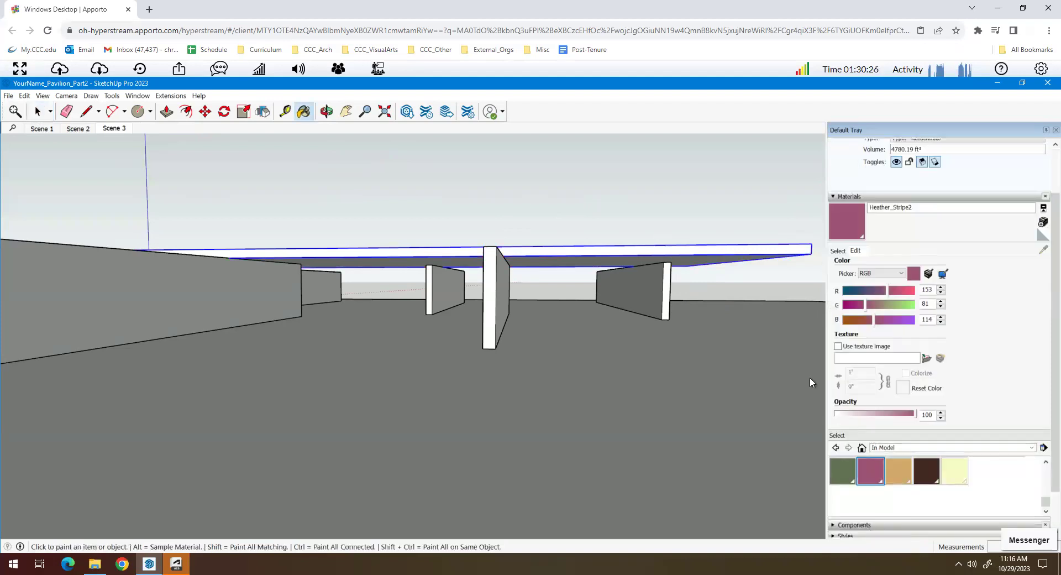
click(691, 253)
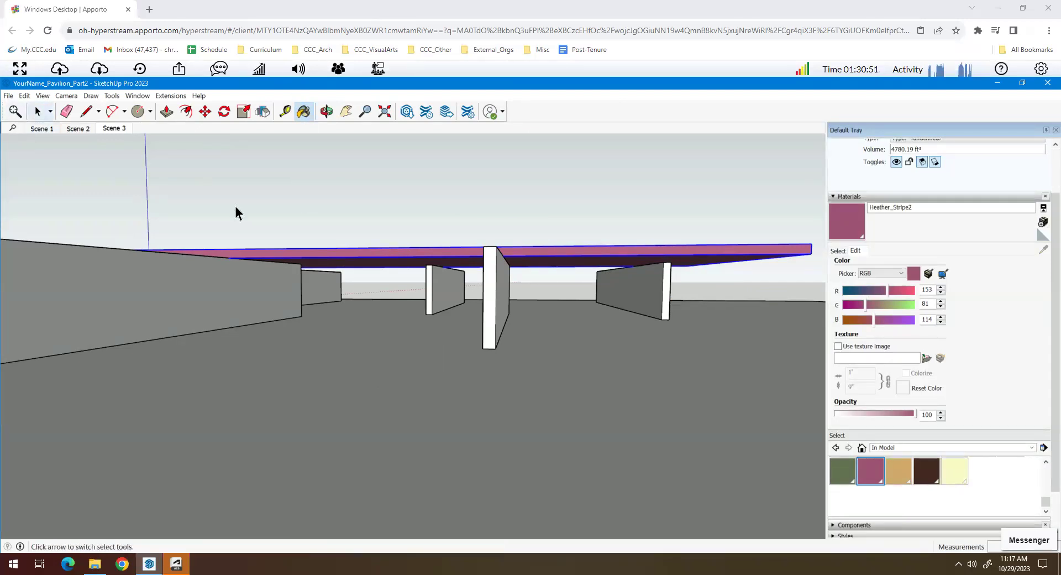
key(ctrl+z)
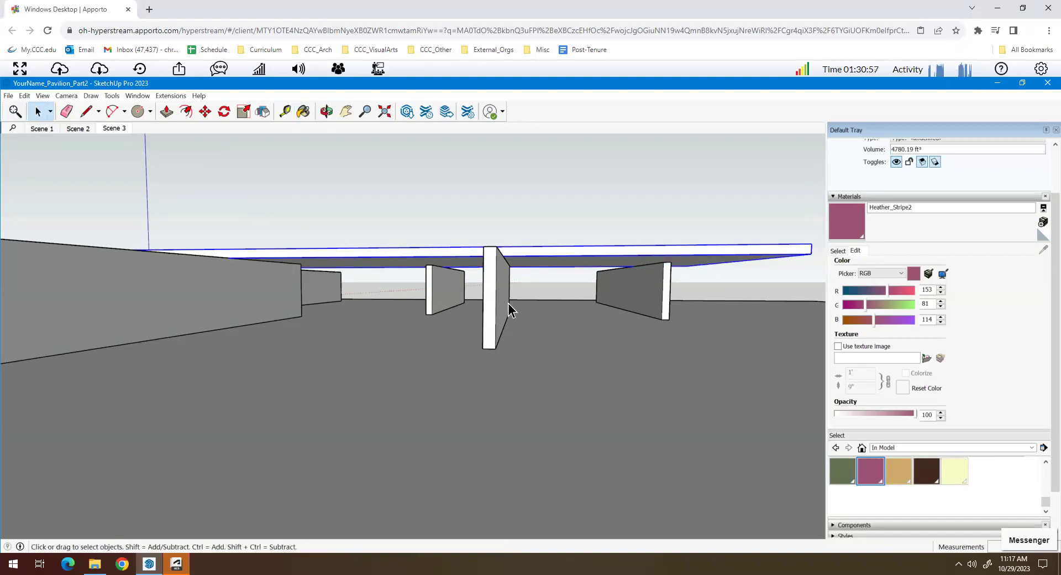
Display the Asphalt and Concrete collection in the materials library.
click(1033, 448)
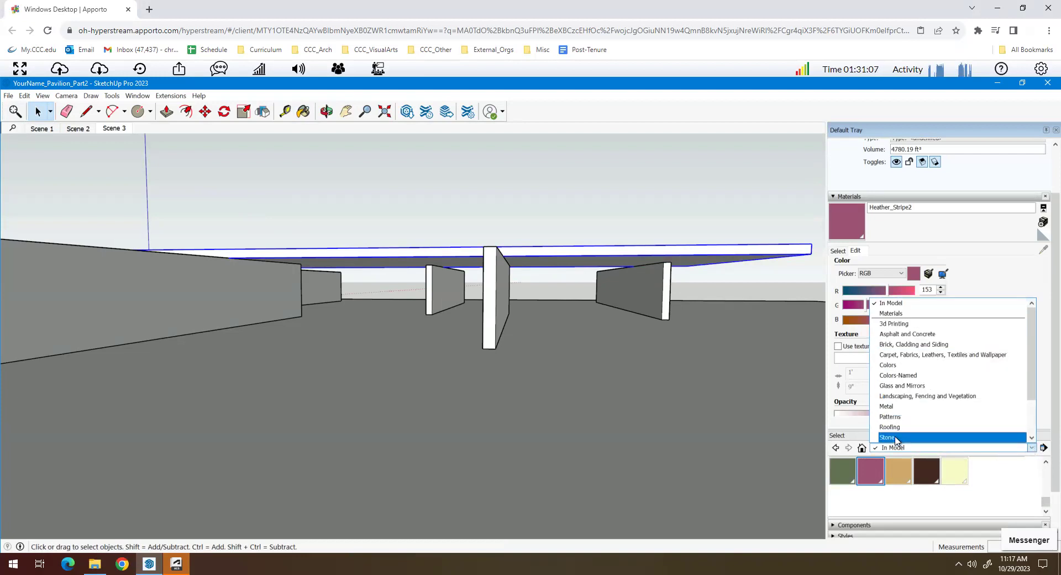
click(904, 334)
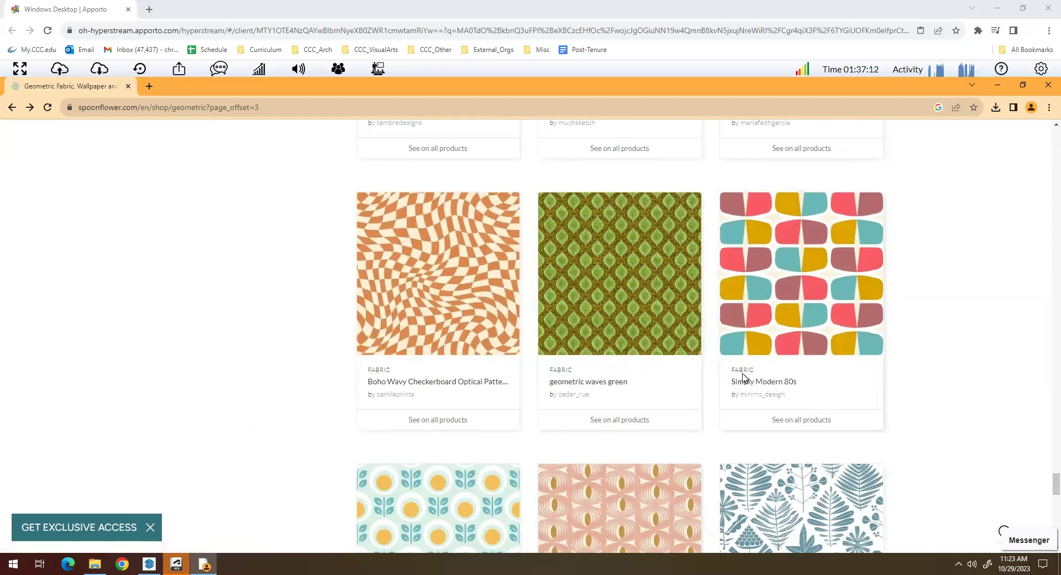
Look through the rest of the geometric fabric designs on Spoonflower's third results page and go on to page 4.
scroll(813, 393, down, 1)
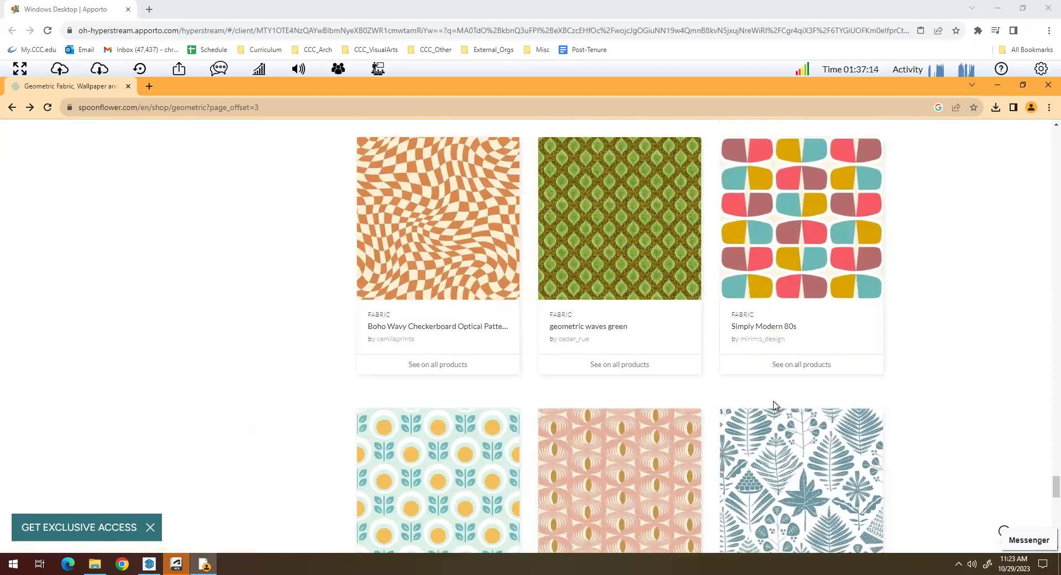
scroll(774, 407, down, 4)
scroll(772, 406, down, 3)
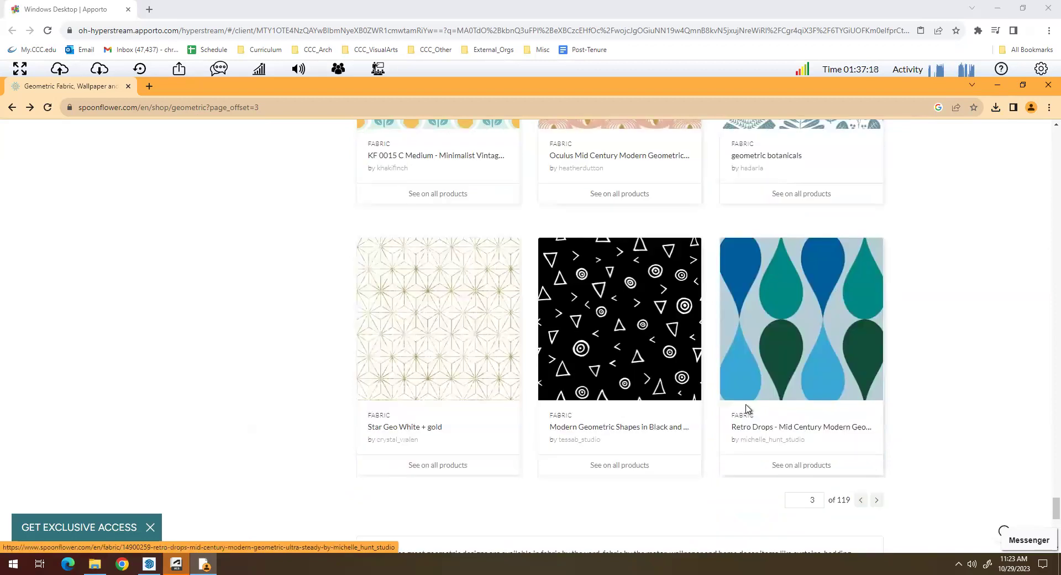
scroll(749, 403, down, 2)
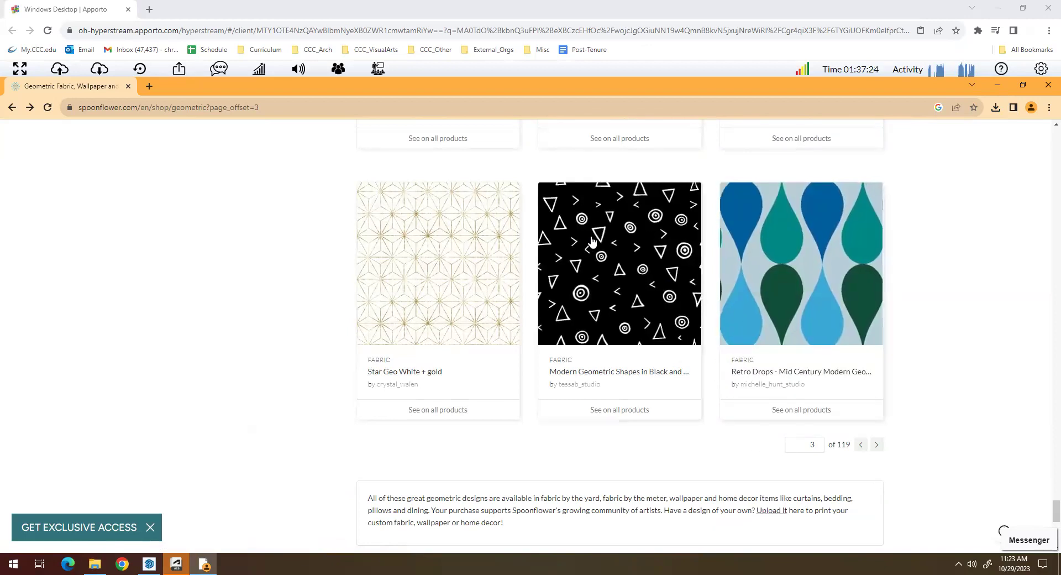
scroll(503, 291, up, 1)
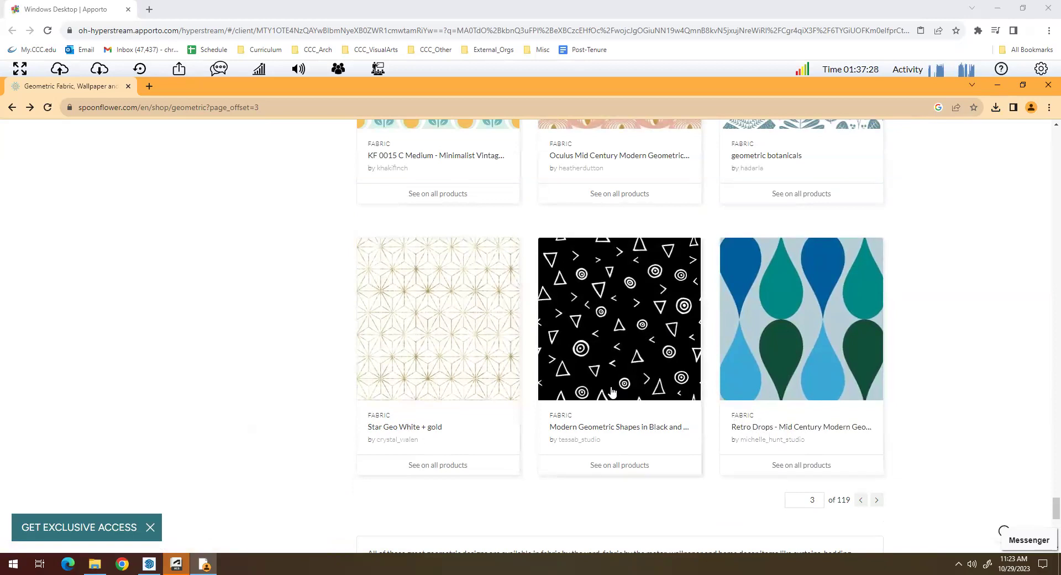
scroll(611, 391, down, 3)
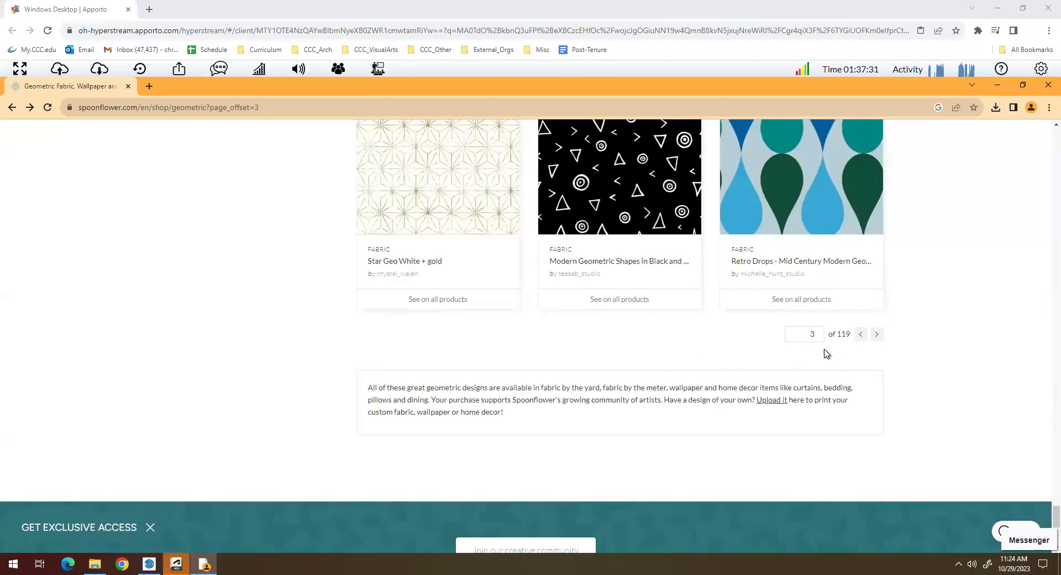
click(875, 334)
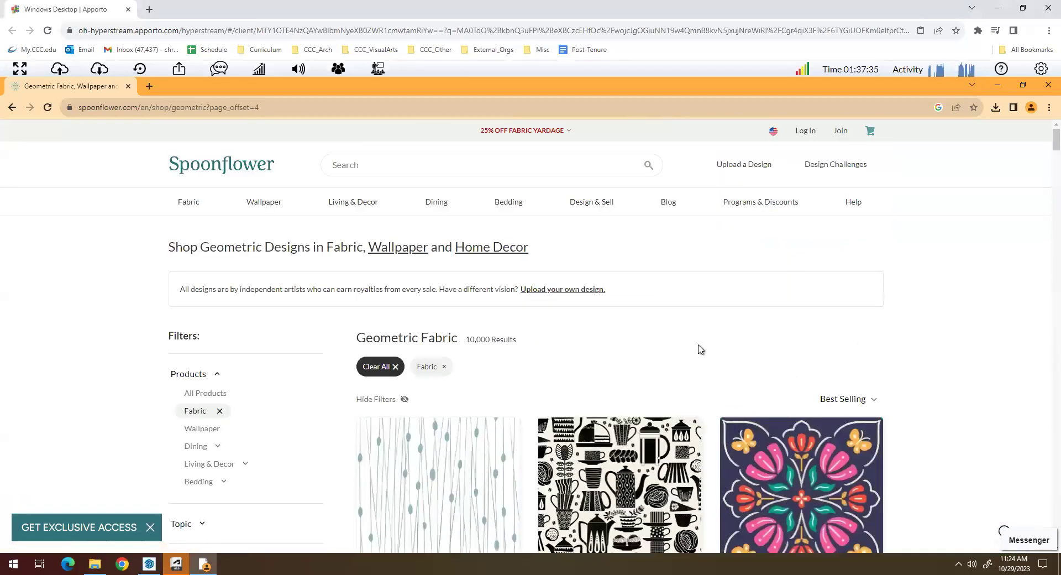
Save the "Entangled - Geometric Lines White Sage Blue" fabric image as a JPEG in the Downloads folder.
scroll(700, 349, down, 4)
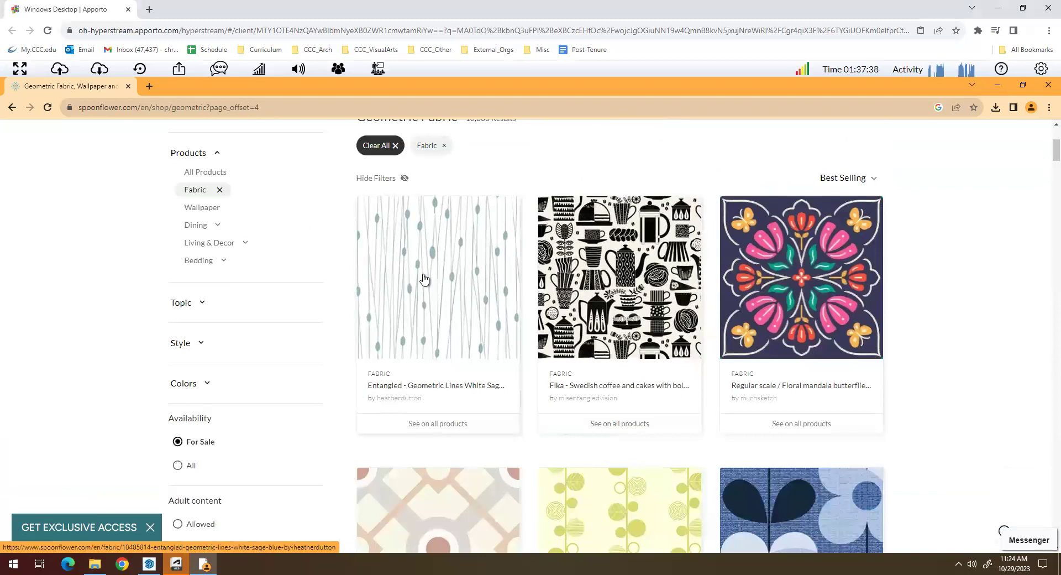
right_click(423, 279)
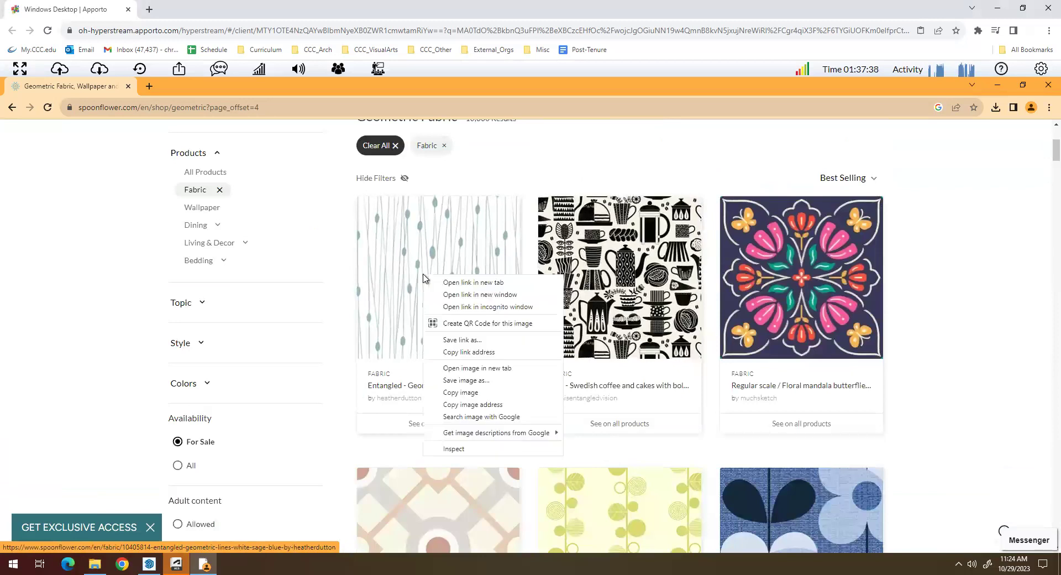
click(452, 381)
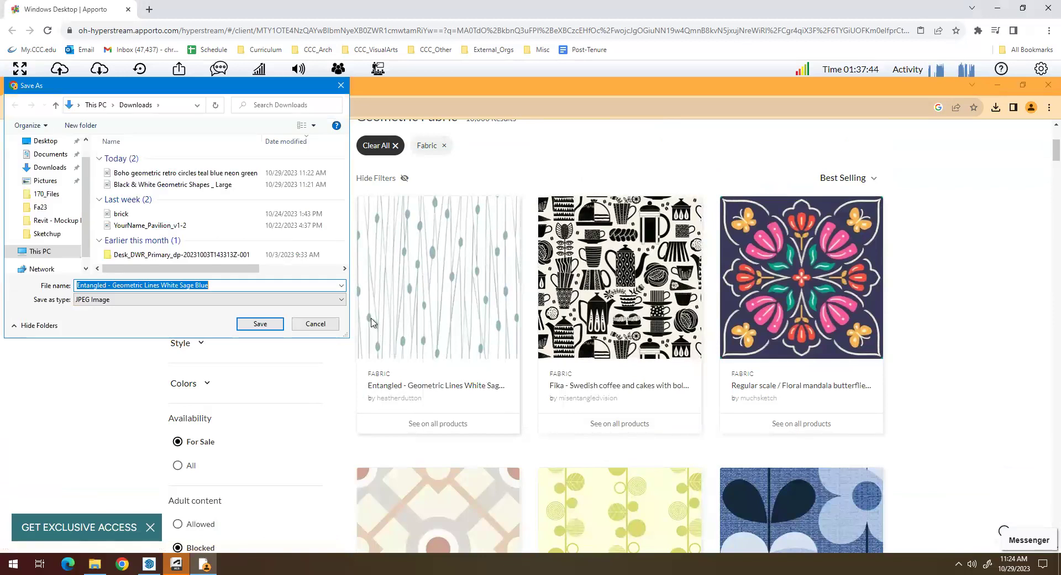
click(261, 325)
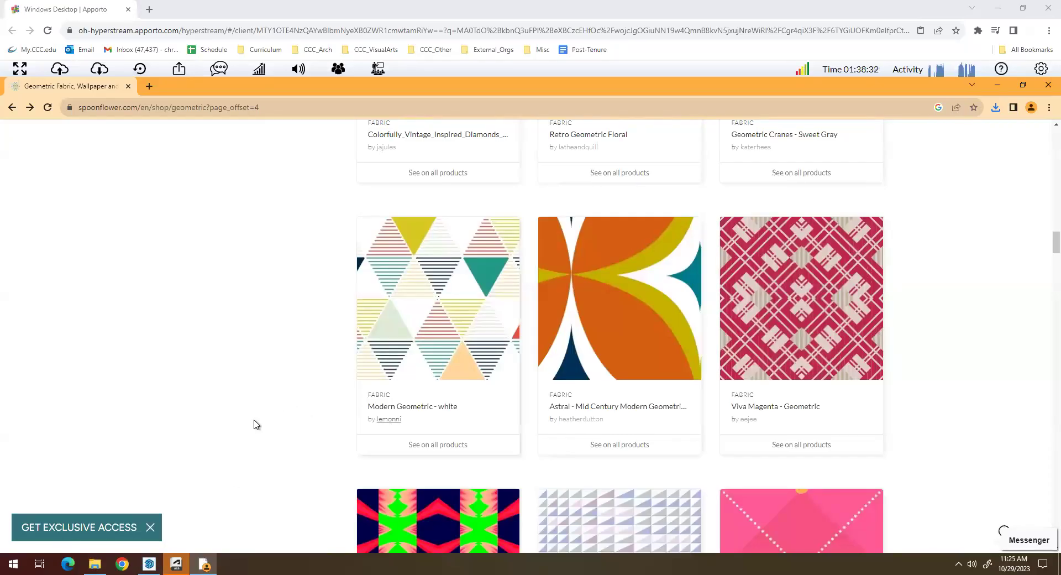
Switch back to SketchUp and load "Modern Geometric - white" from Downloads as the texture image of the Heather_Stripe2 material.
click(149, 561)
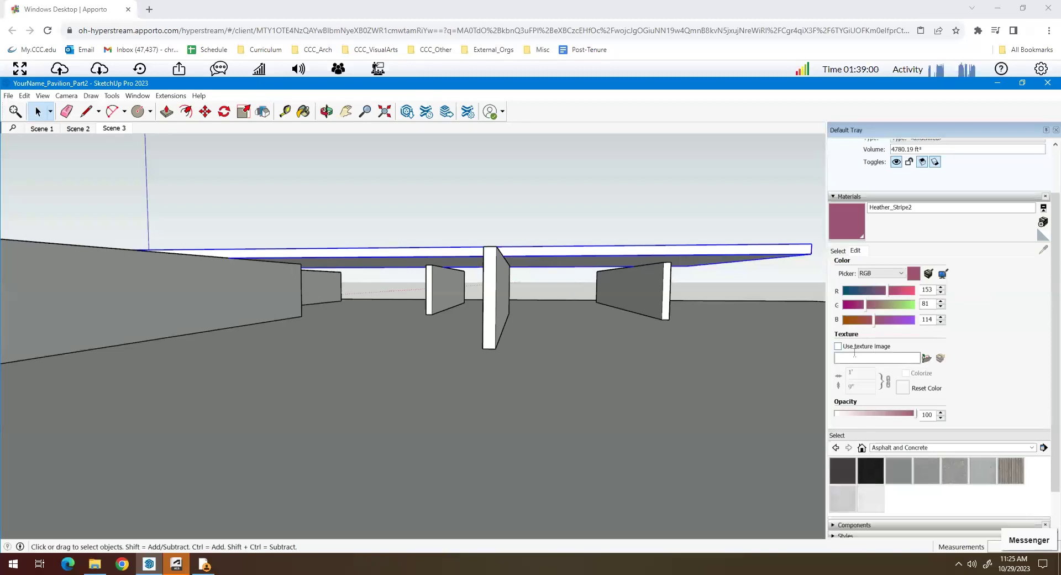
click(926, 358)
click(49, 189)
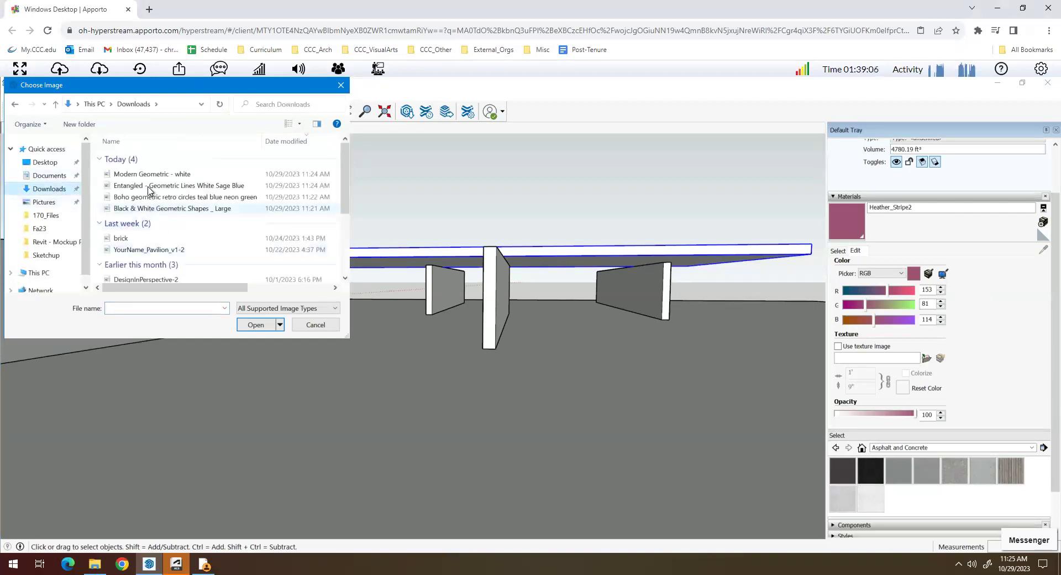
click(149, 175)
click(263, 325)
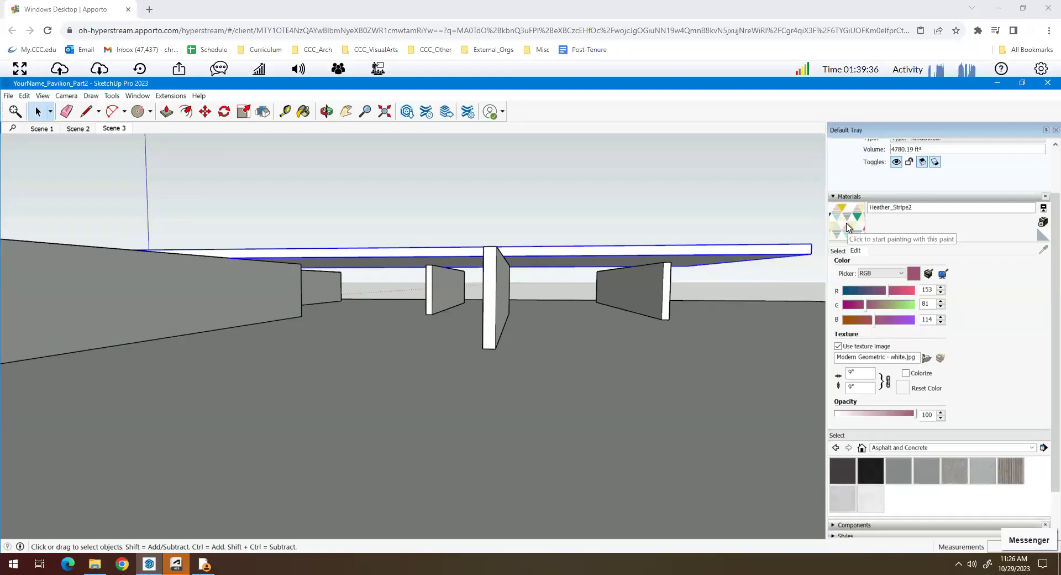
Paint the roof group with the Heather_Stripe2 material carrying the geometric triangle texture.
click(854, 227)
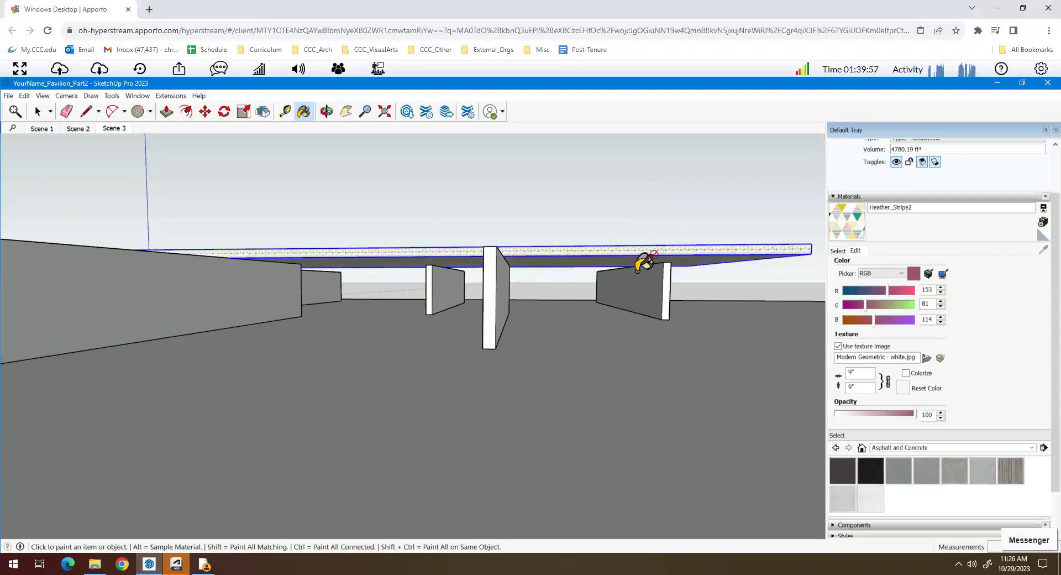
click(743, 239)
scroll(736, 237, up, 3)
scroll(670, 314, up, 3)
scroll(639, 298, down, 4)
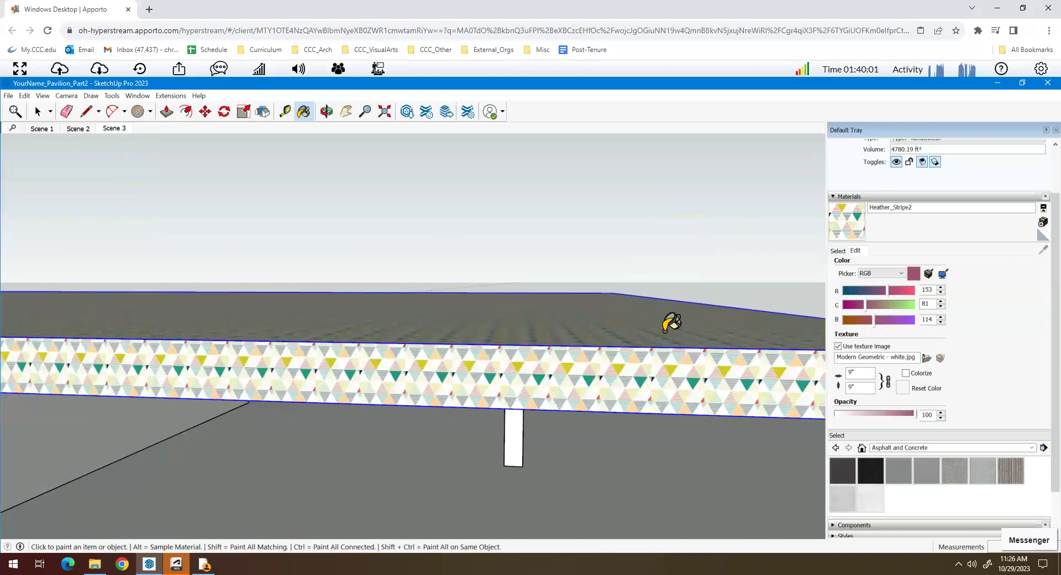
scroll(663, 331, down, 2)
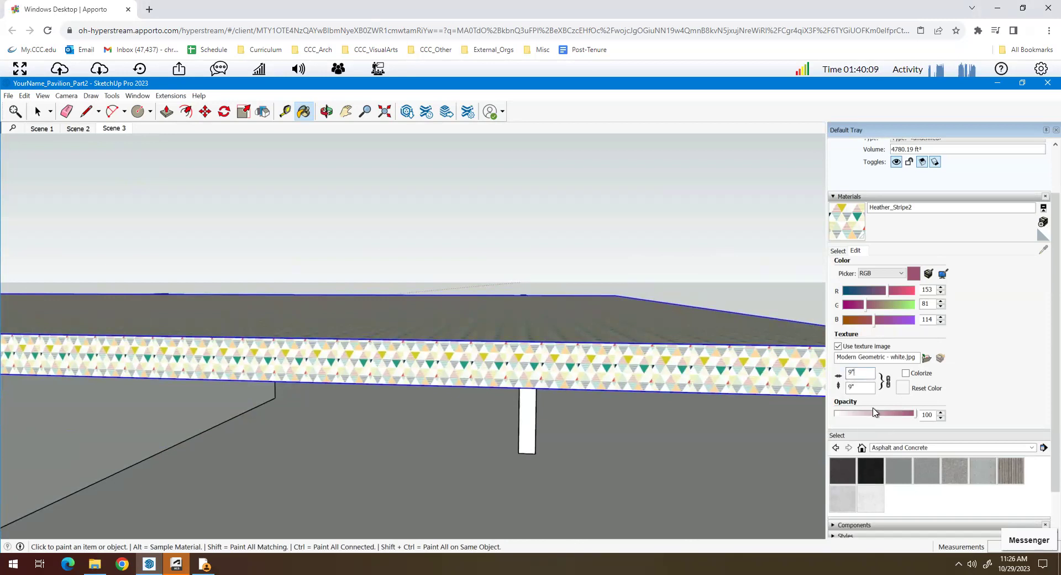
Set the roof material's texture size to 24 inches wide and 24 inches high.
key(BackSpace)
text(24)
key(Tab)
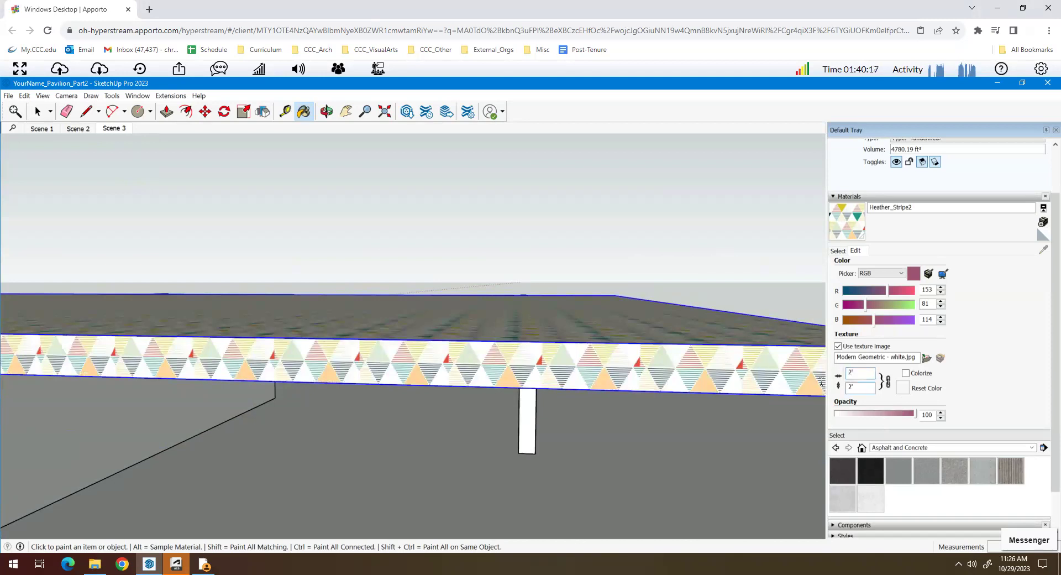
text(24)
Try the roof material at an opacity of 59 and restore the opacity to 100.
drag(916, 420, 885, 424)
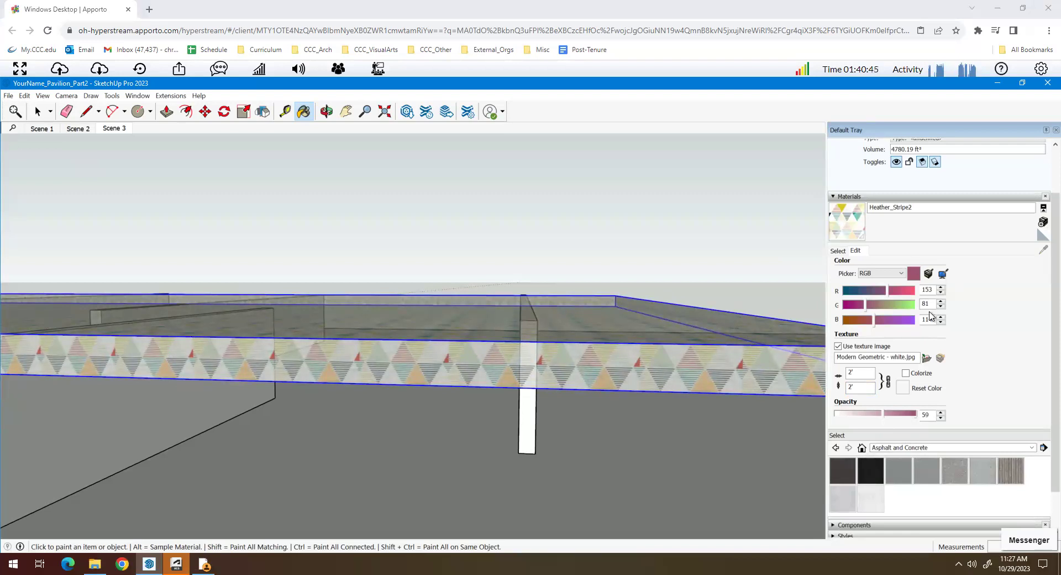
drag(884, 416, 925, 418)
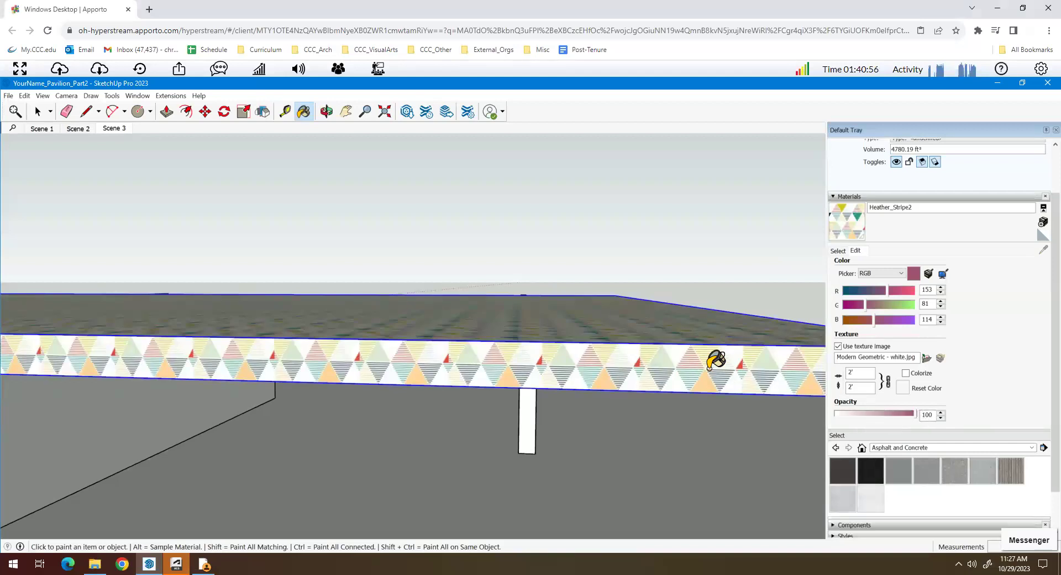
Select the freestanding wall group under the middle of the roof and display the In Model materials down to the geometric triangle swatch.
scroll(621, 302, down, 1)
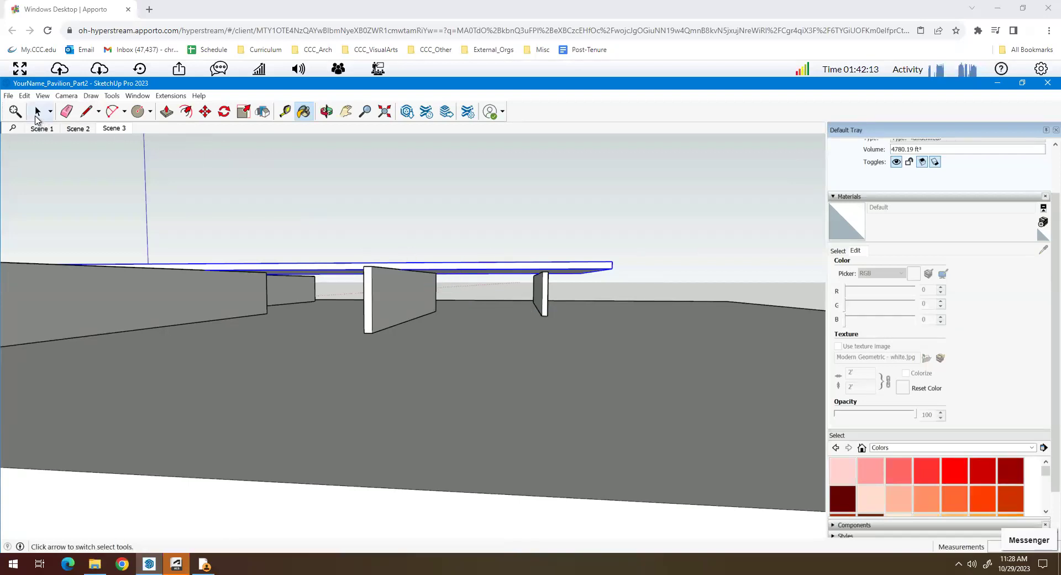
click(37, 112)
click(416, 298)
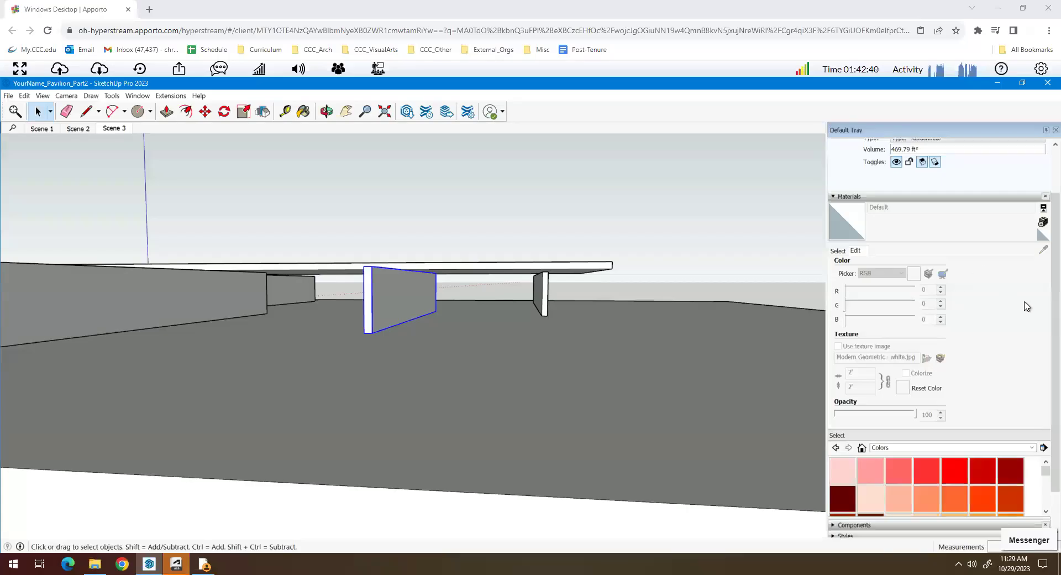
scroll(1031, 311, up, 3)
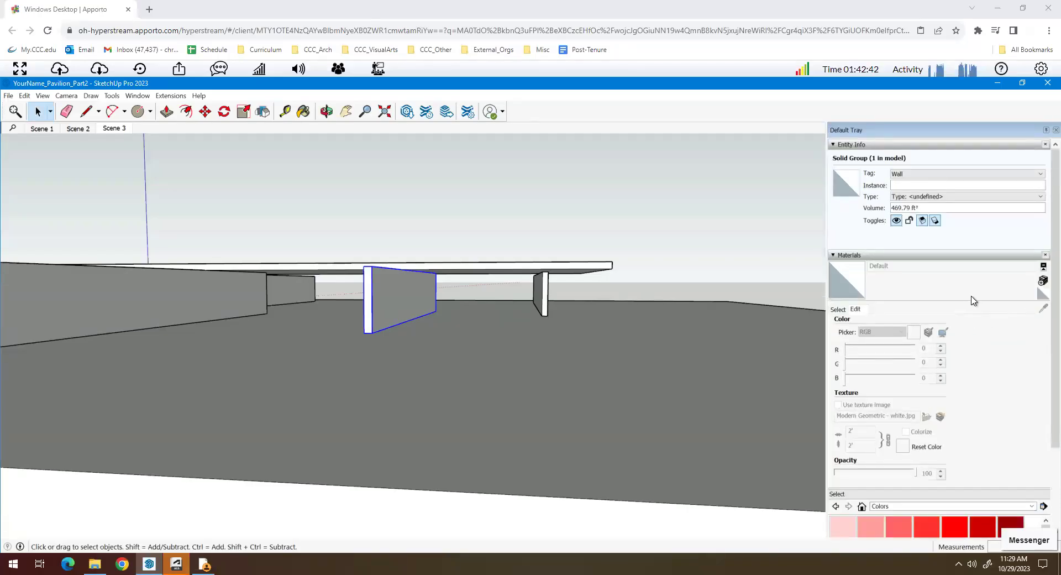
scroll(963, 368, down, 1)
scroll(969, 369, down, 3)
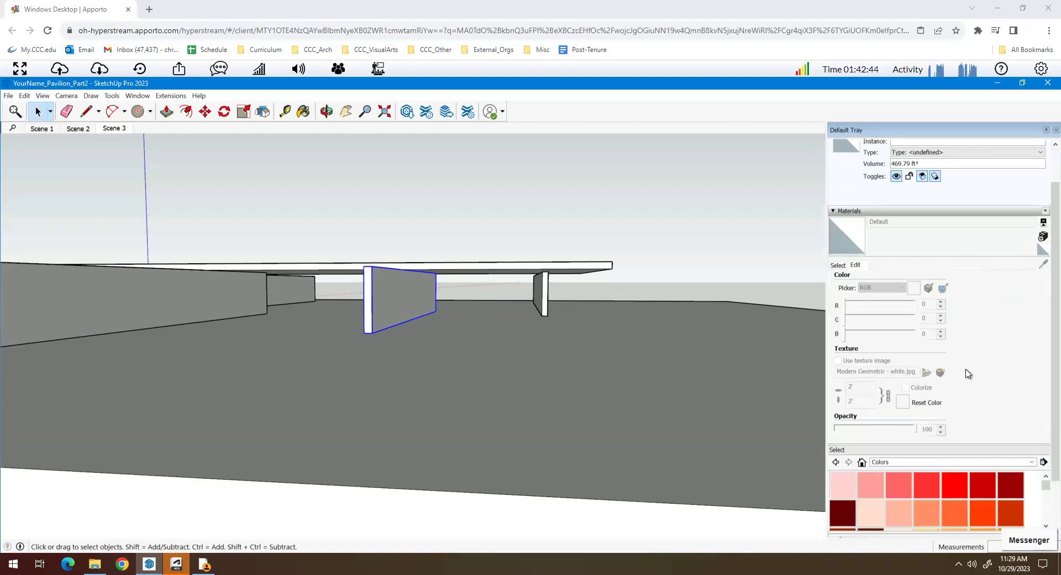
scroll(1001, 347, down, 1)
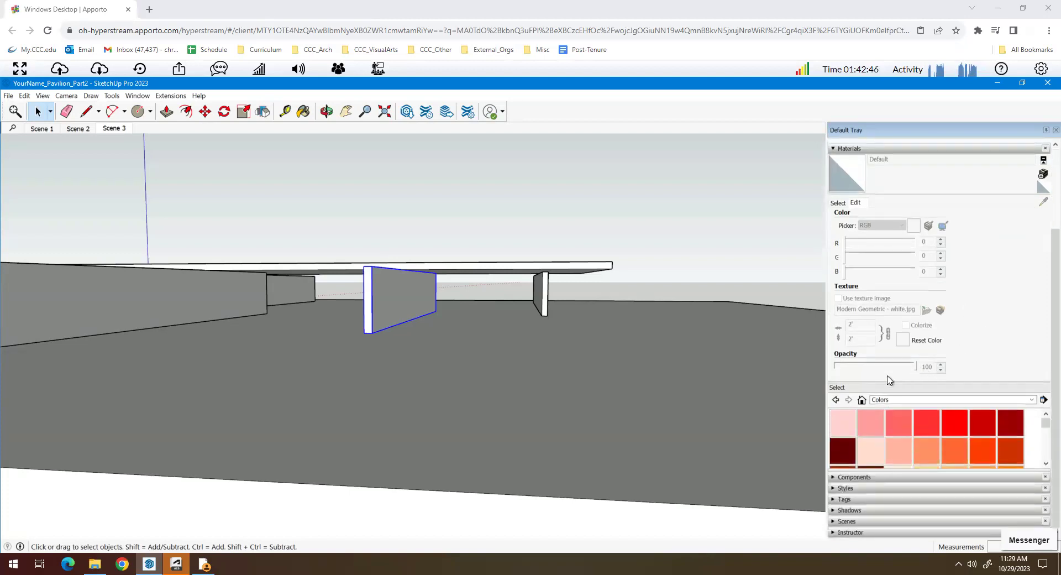
click(861, 400)
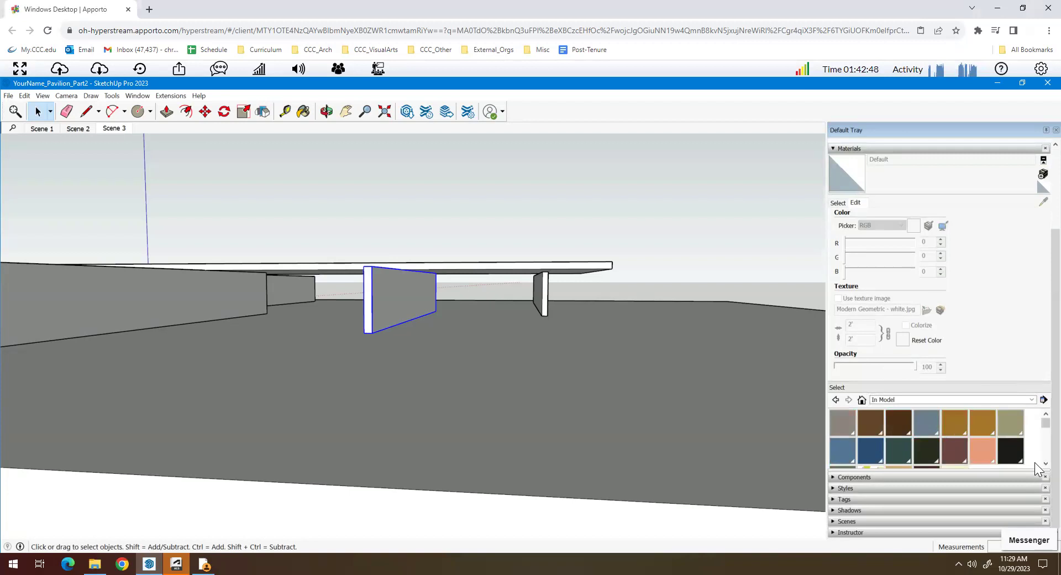
scroll(1035, 463, down, 4)
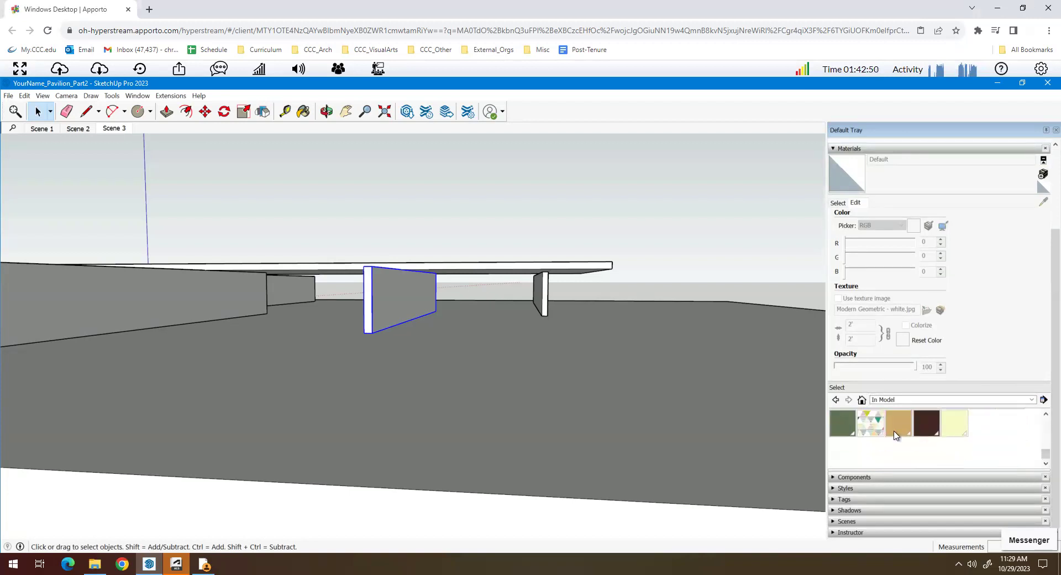
Paint the selected wall group with the Heather_Stripe2 material carrying the geometric triangle texture and inspect the pattern up close.
click(878, 425)
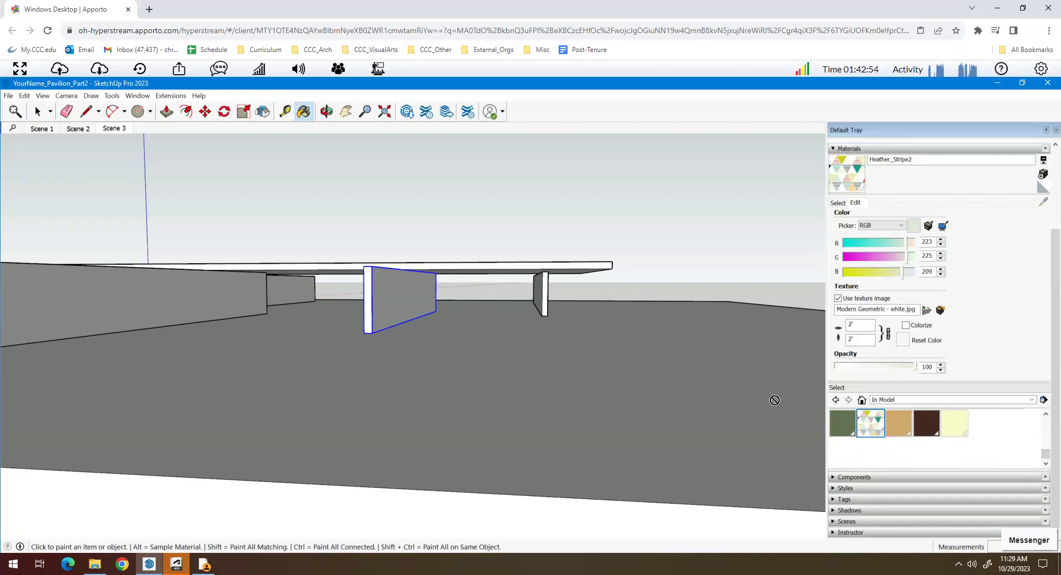
click(423, 292)
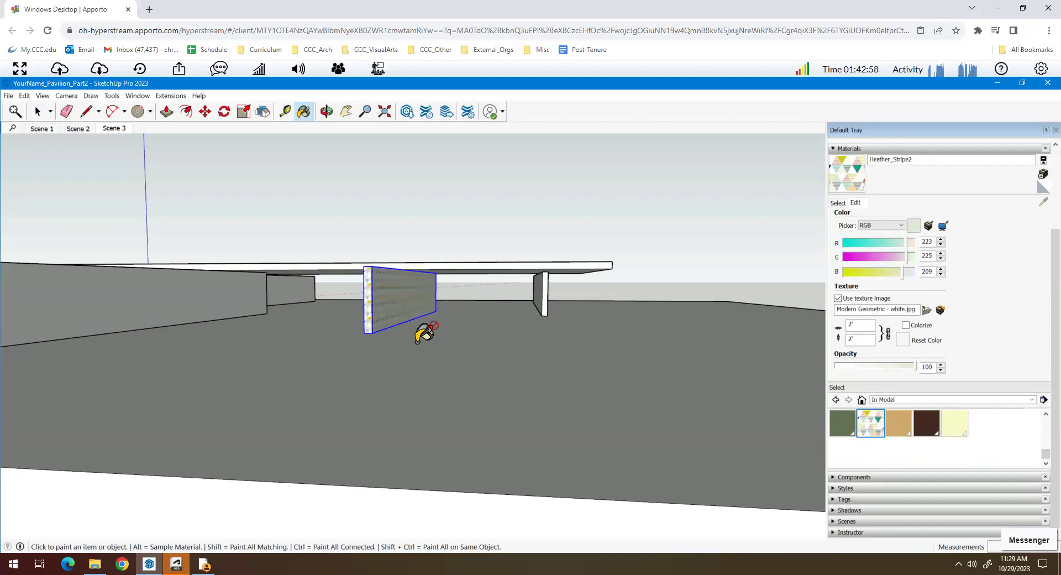
scroll(367, 294, up, 5)
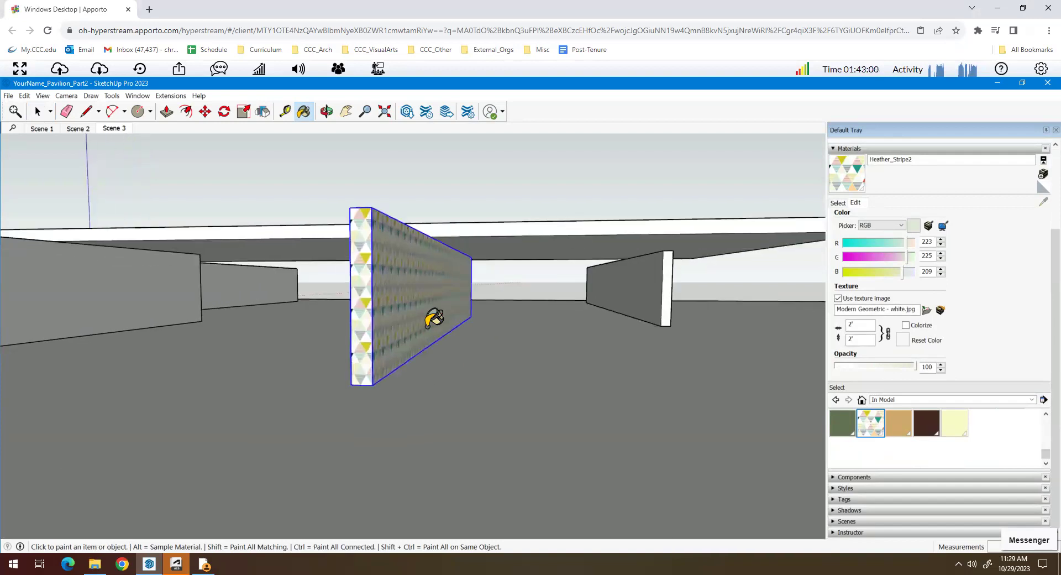
scroll(433, 318, up, 3)
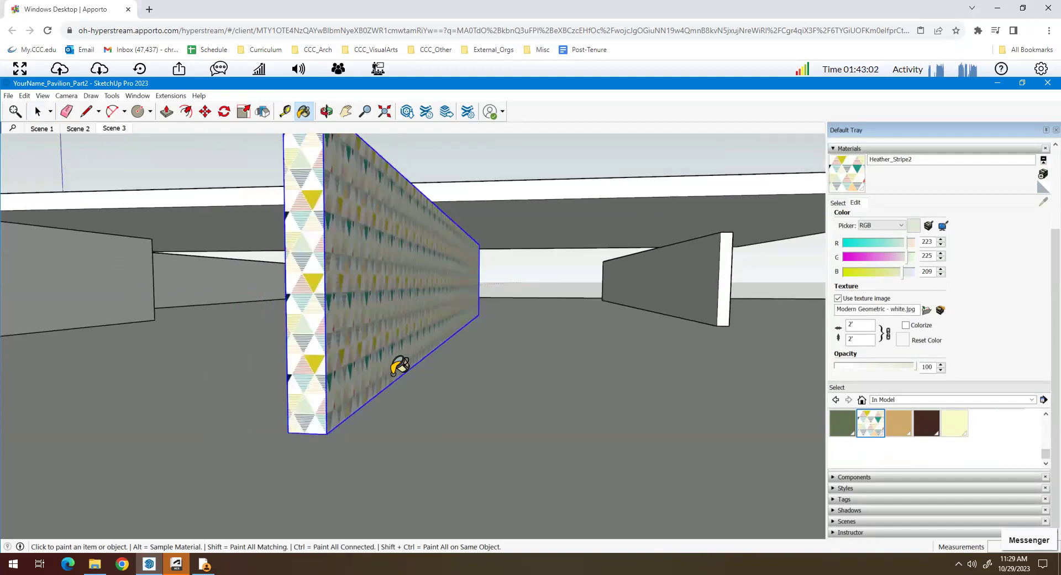
scroll(562, 370, down, 5)
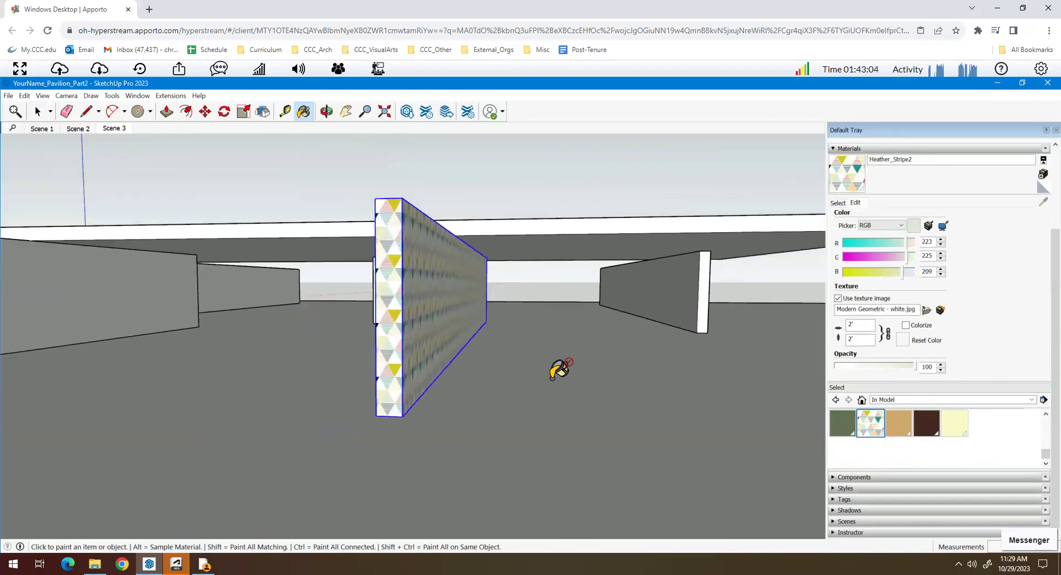